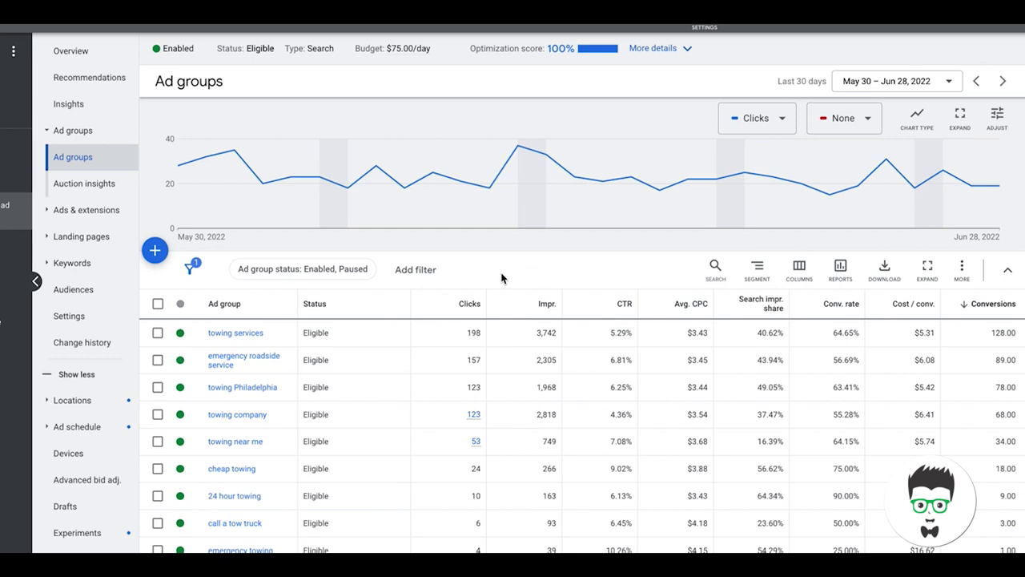
Scroll through the ad groups table to review its current rows.
{"action": "scroll", "coordinate": [496, 323], "scroll_direction": "down", "scroll_amount": 1}
{"action": "scroll", "coordinate": [496, 324], "scroll_direction": "down", "scroll_amount": 2}
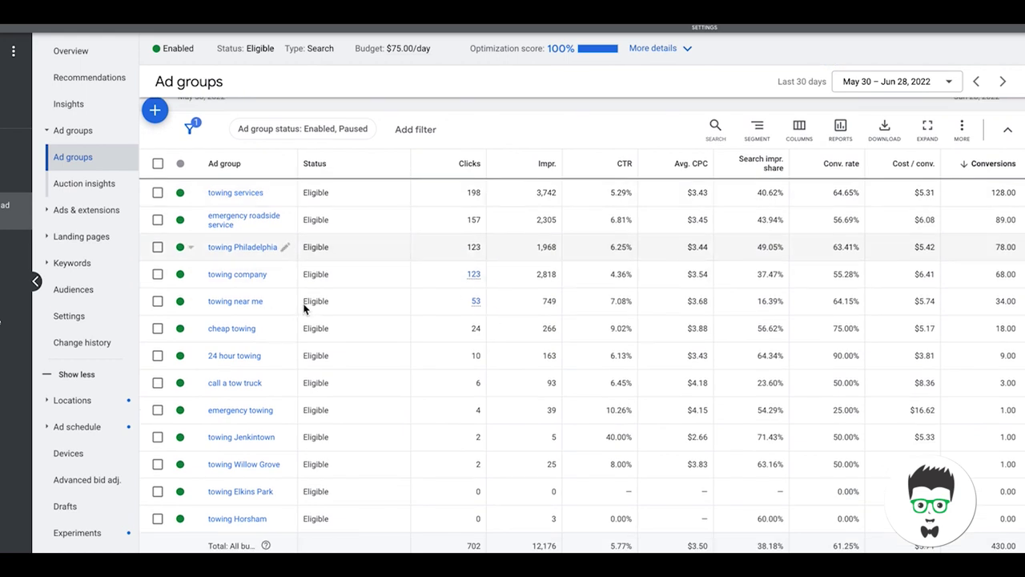
{"action": "scroll", "coordinate": [530, 252], "scroll_direction": "up", "scroll_amount": 3}
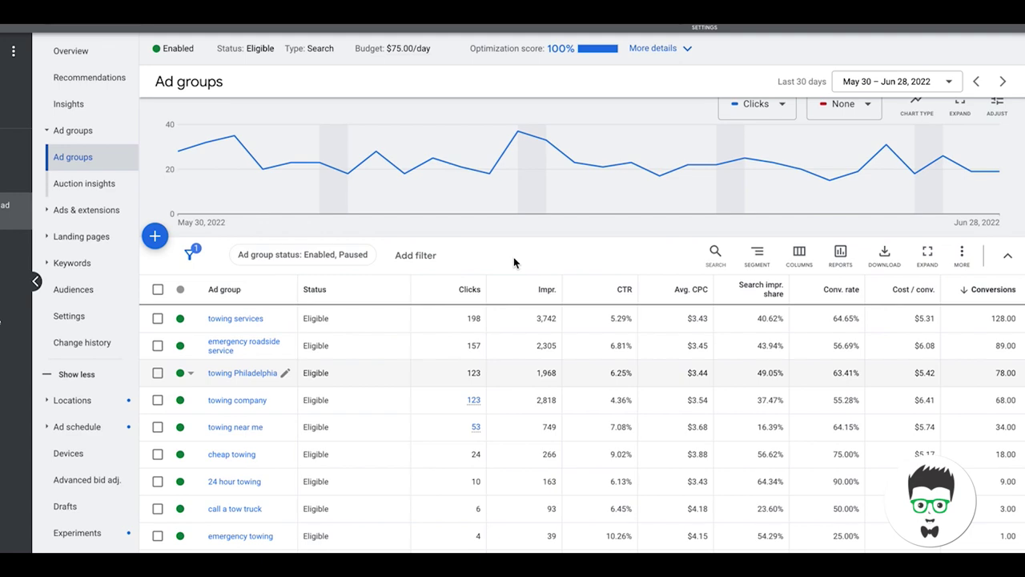
{"action": "scroll", "coordinate": [508, 263], "scroll_direction": "down", "scroll_amount": 1}
{"action": "scroll", "coordinate": [505, 264], "scroll_direction": "down", "scroll_amount": 1}
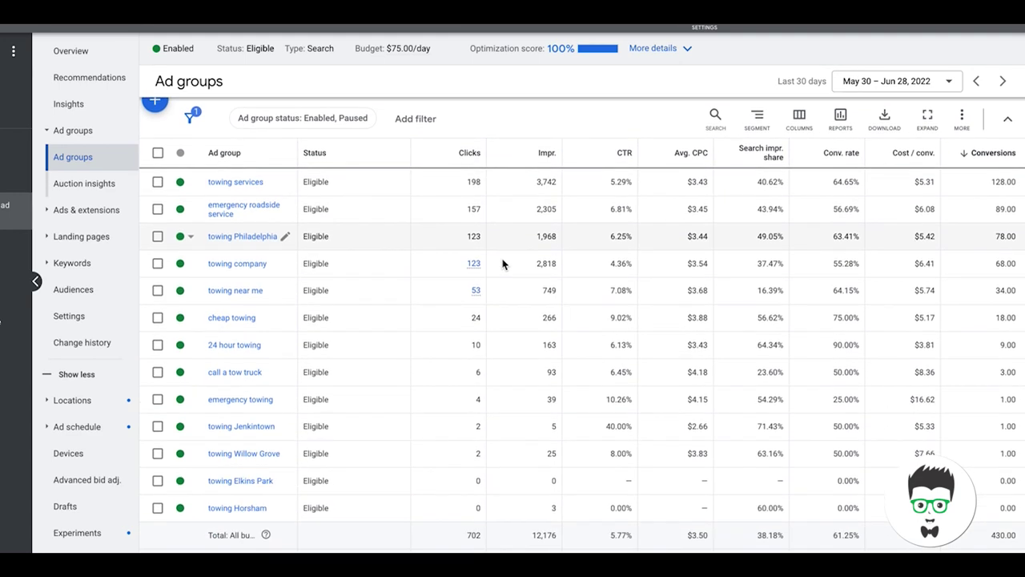
{"action": "scroll", "coordinate": [419, 276], "scroll_direction": "down", "scroll_amount": 1}
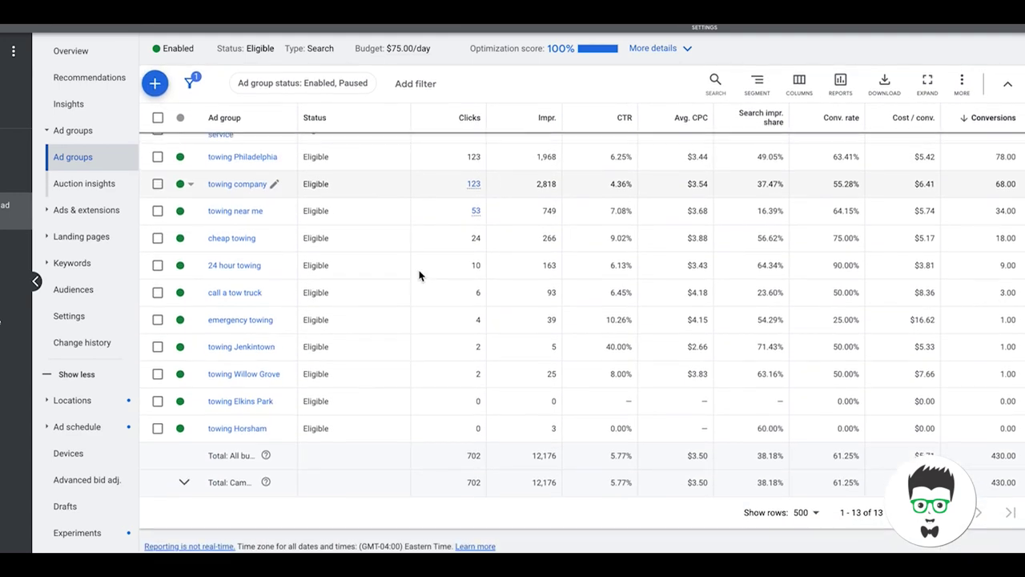
{"action": "scroll", "coordinate": [418, 275], "scroll_direction": "up", "scroll_amount": 1}
{"action": "scroll", "coordinate": [419, 275], "scroll_direction": "up", "scroll_amount": 1}
{"action": "scroll", "coordinate": [418, 275], "scroll_direction": "up", "scroll_amount": 1}
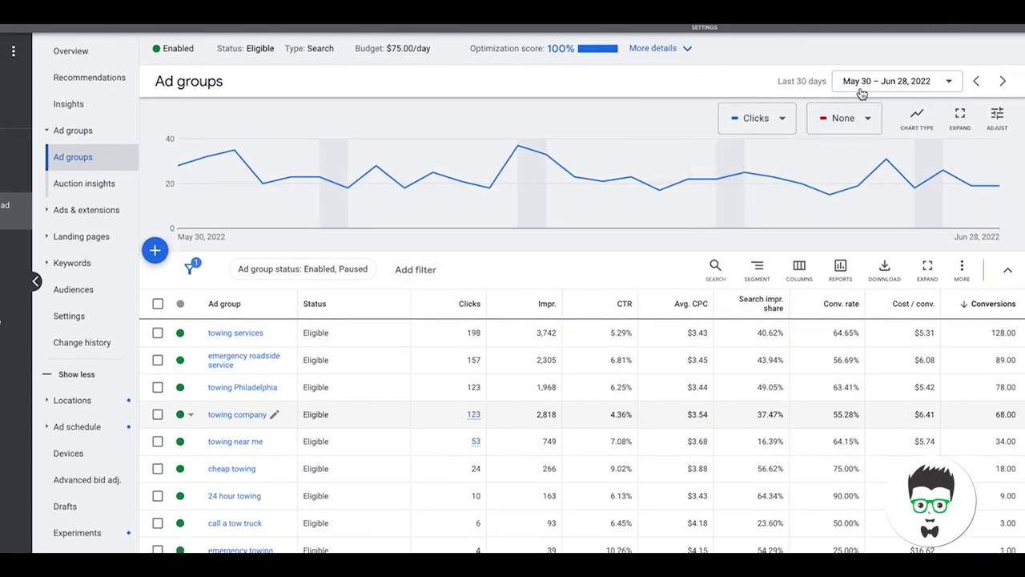
Set the date range to Last 7 days and review all thirteen towing ad groups.
{"action": "left_click", "coordinate": [889, 81]}
{"action": "left_click", "coordinate": [733, 211]}
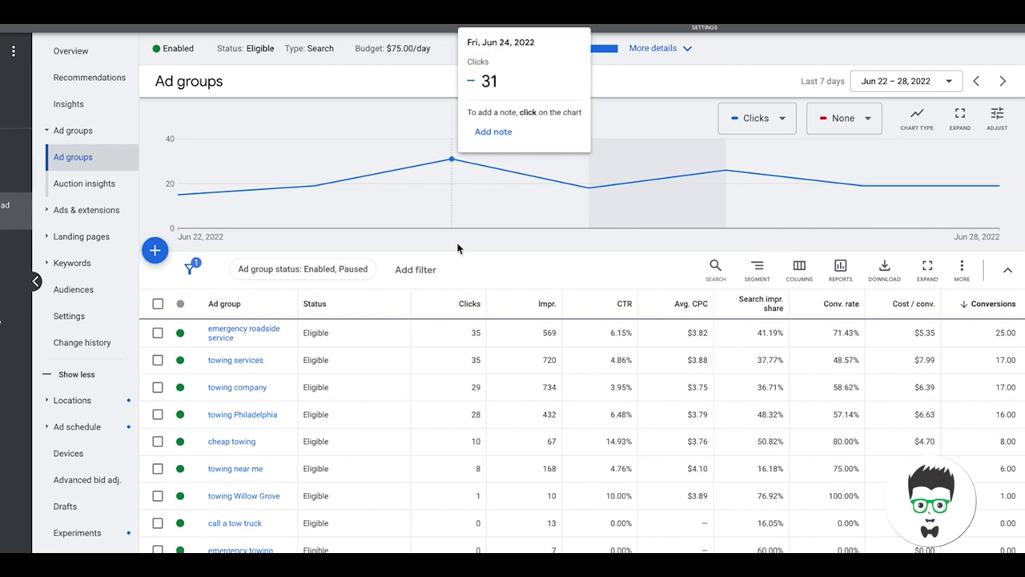
{"action": "scroll", "coordinate": [415, 376], "scroll_direction": "down", "scroll_amount": 3}
{"action": "scroll", "coordinate": [416, 376], "scroll_direction": "down", "scroll_amount": 2}
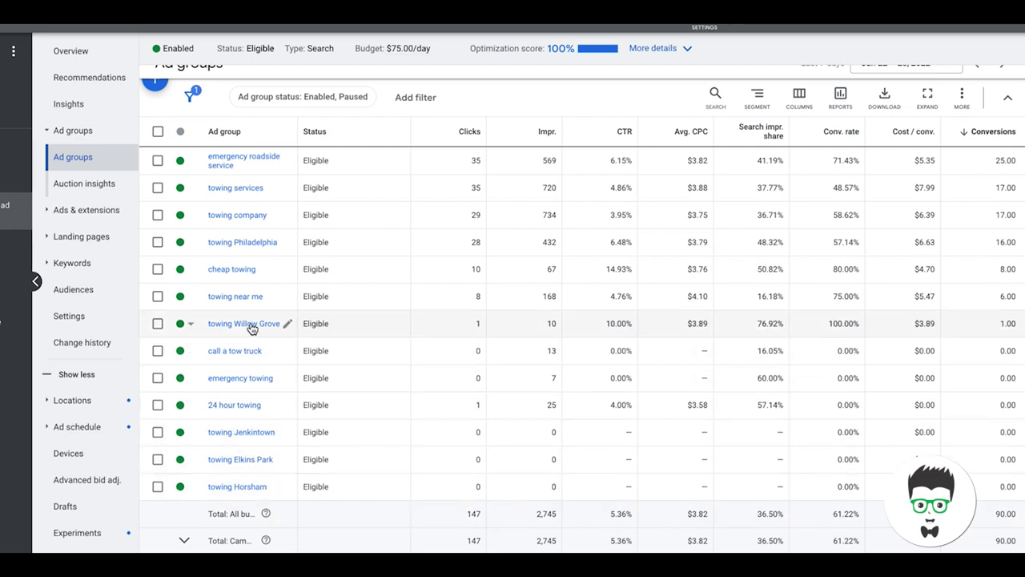
{"action": "scroll", "coordinate": [304, 317], "scroll_direction": "up", "scroll_amount": 1}
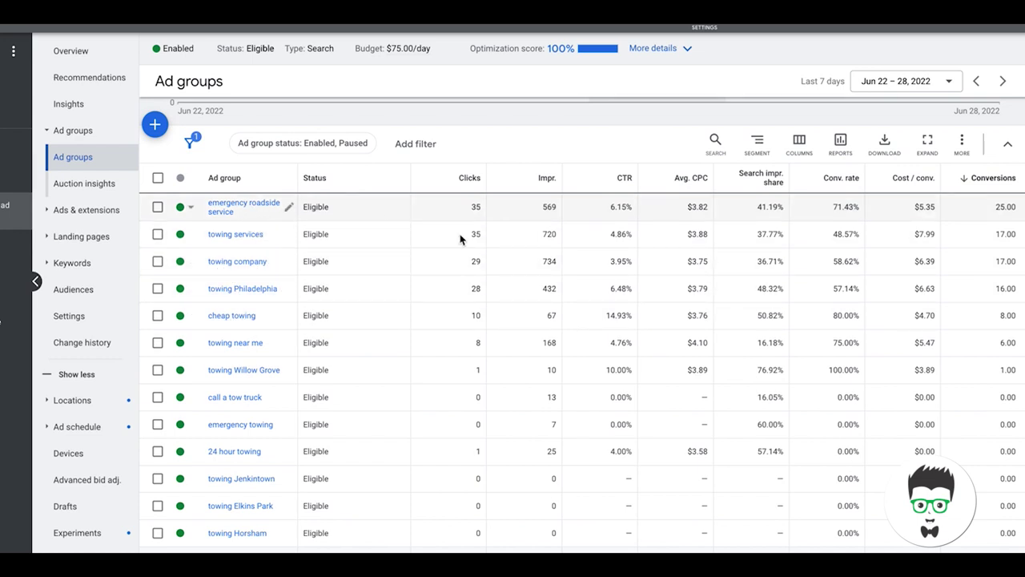
{"action": "scroll", "coordinate": [640, 304], "scroll_direction": "down", "scroll_amount": 3}
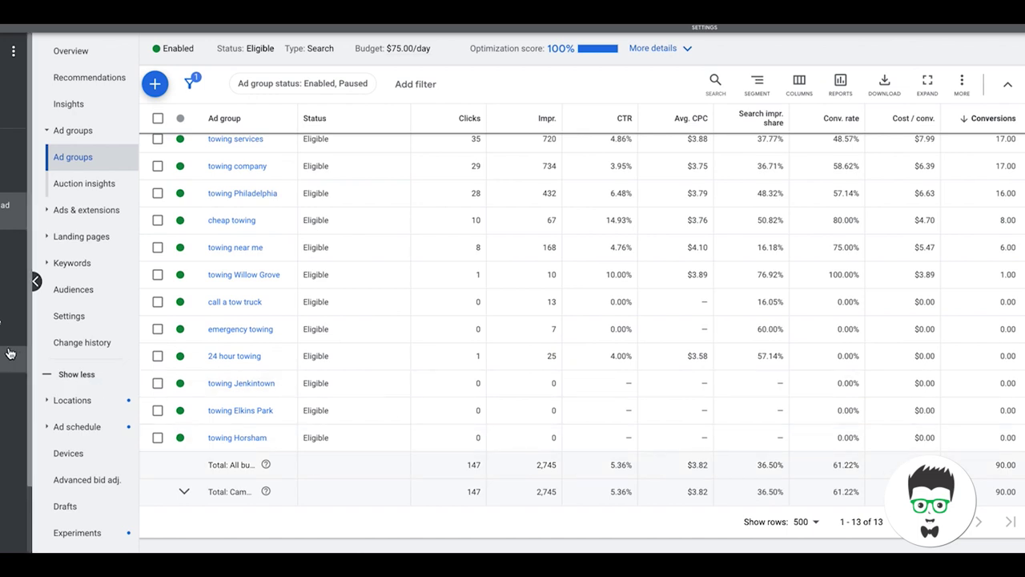
Open the Search keywords report for Jun 22–28, 2022 from the sidebar.
{"action": "left_click_drag", "start_coordinate": [955, 446], "coordinate": [886, 493]}
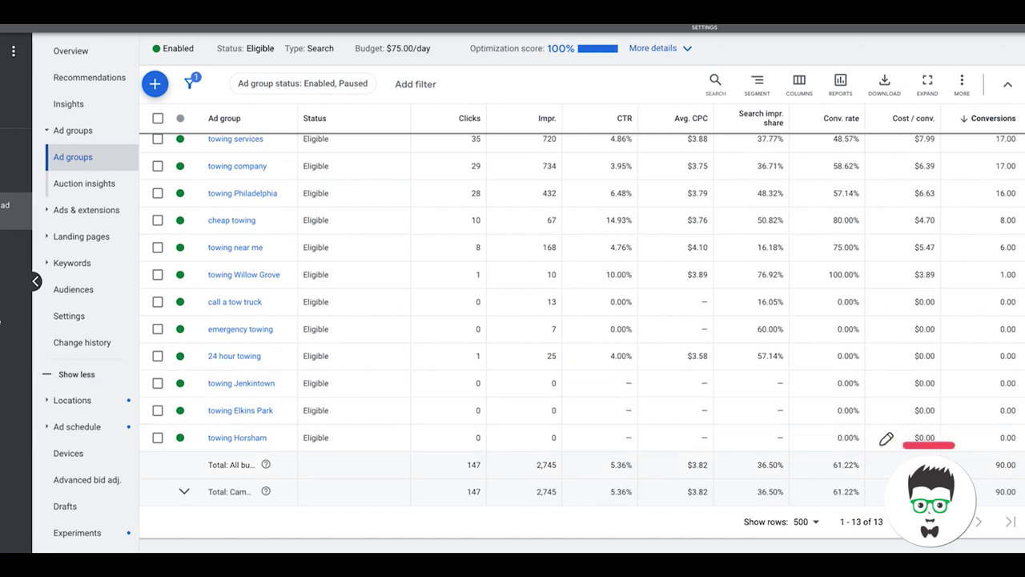
{"action": "left_click_drag", "start_coordinate": [962, 493], "coordinate": [955, 447]}
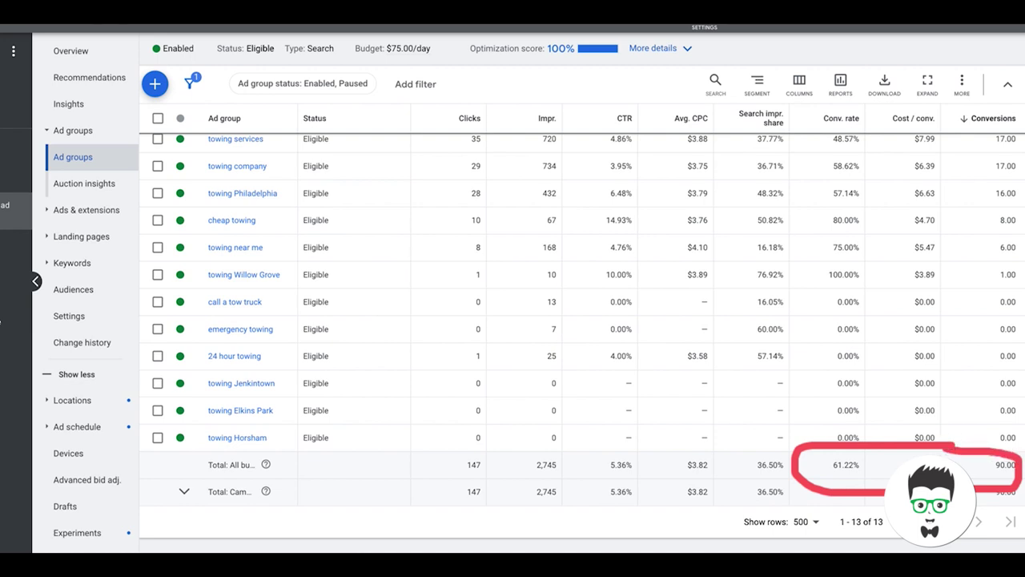
{"action": "left_click_drag", "start_coordinate": [826, 476], "coordinate": [881, 476]}
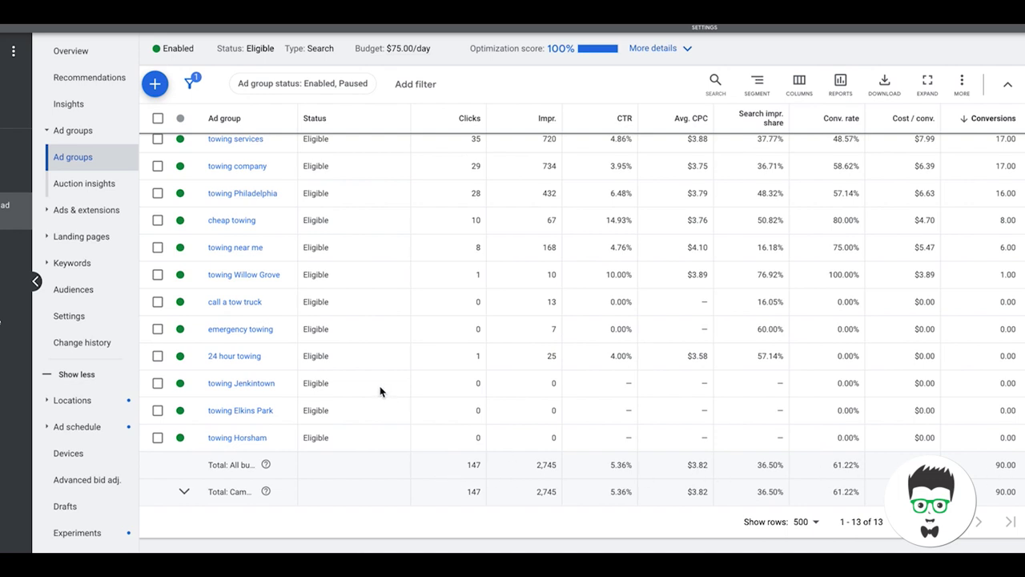
{"action": "scroll", "coordinate": [380, 390], "scroll_direction": "up", "scroll_amount": 2}
{"action": "scroll", "coordinate": [380, 391], "scroll_direction": "up", "scroll_amount": 2}
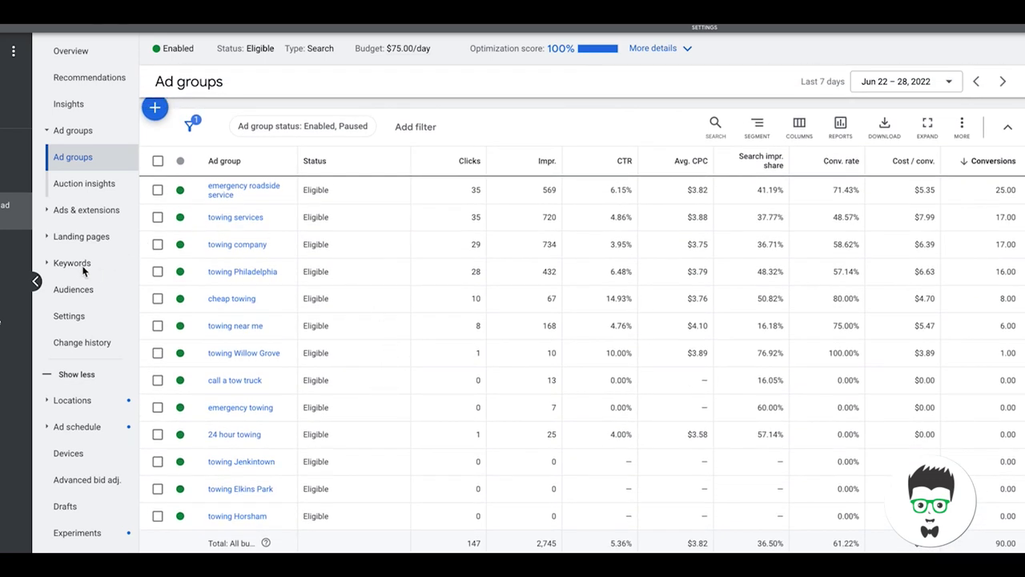
{"action": "left_click", "coordinate": [80, 265]}
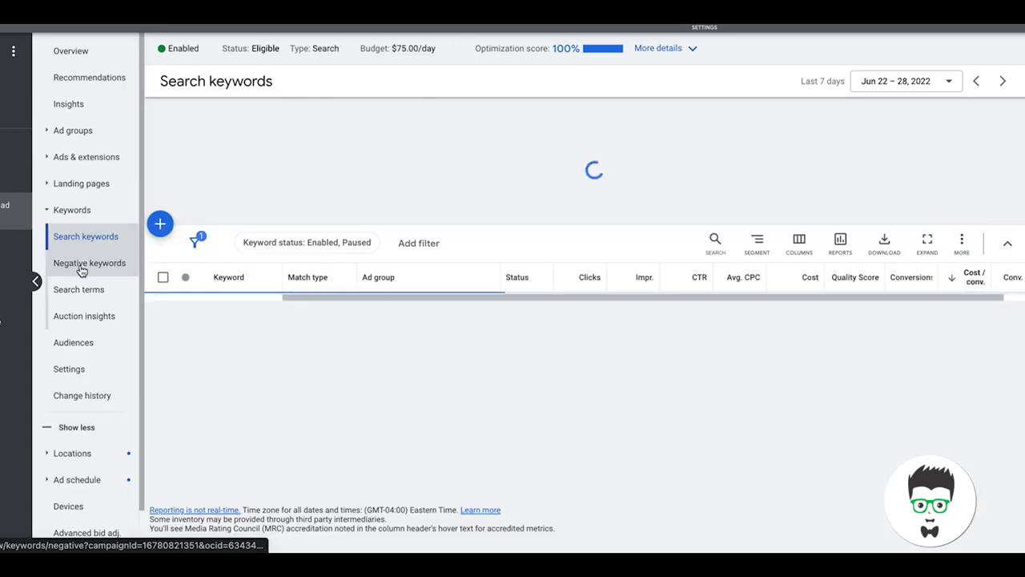
{"action": "scroll", "coordinate": [439, 242], "scroll_direction": "down", "scroll_amount": 2}
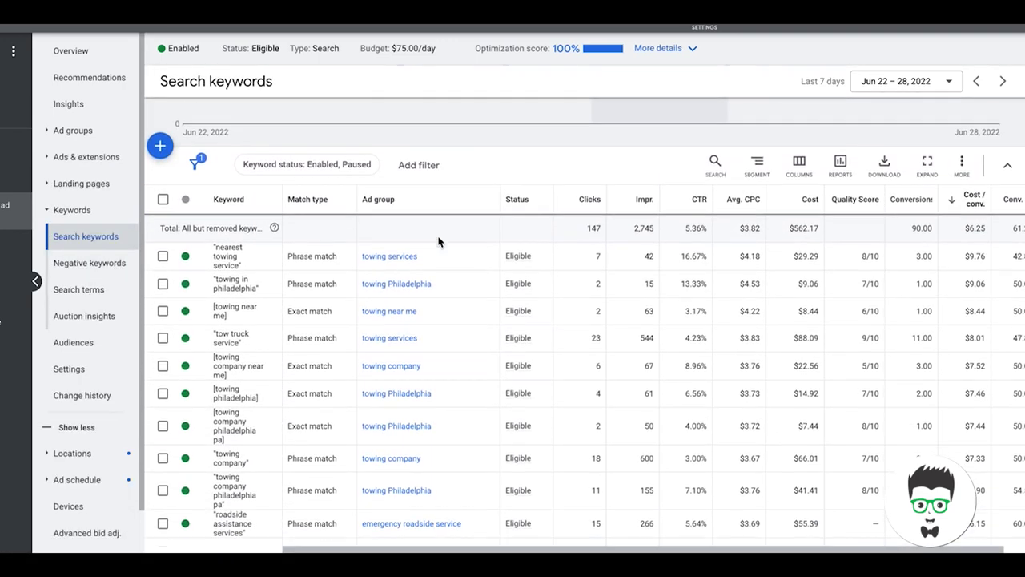
{"action": "left_click_drag", "start_coordinate": [282, 202], "coordinate": [368, 217]}
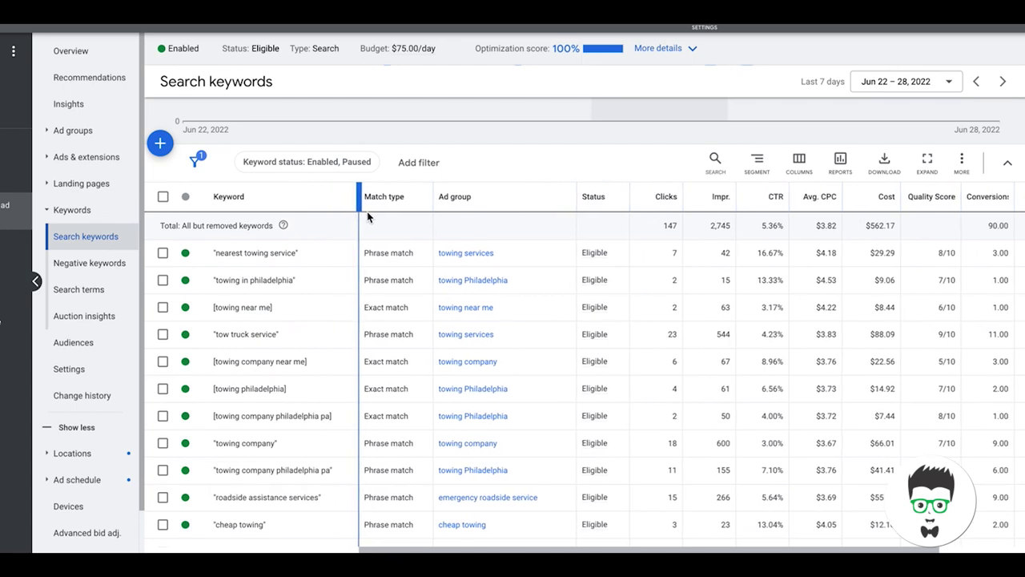
{"action": "scroll", "coordinate": [607, 345], "scroll_direction": "right", "scroll_amount": 3}
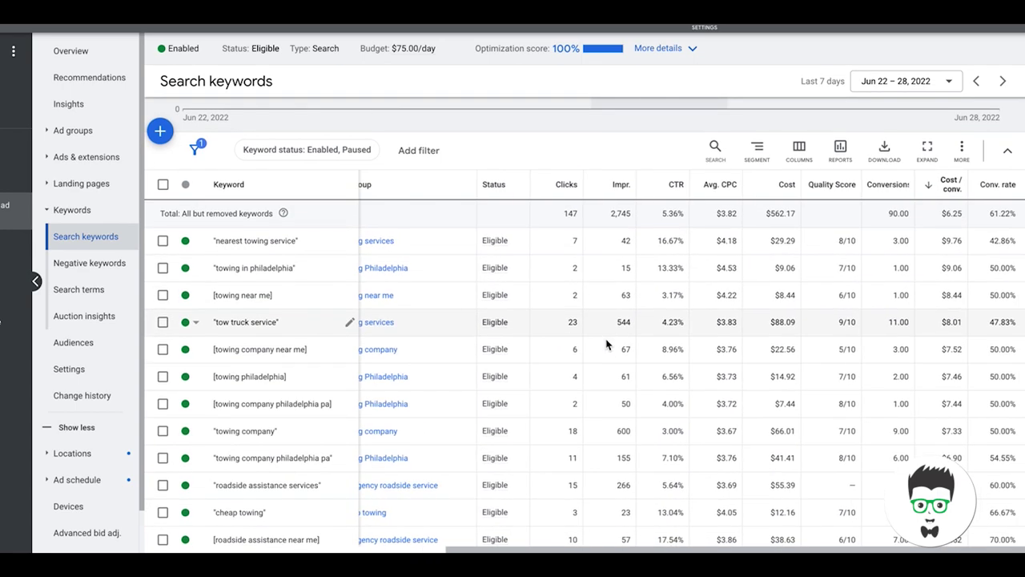
{"action": "scroll", "coordinate": [606, 345], "scroll_direction": "down", "scroll_amount": 1}
{"action": "left_click", "coordinate": [889, 158]}
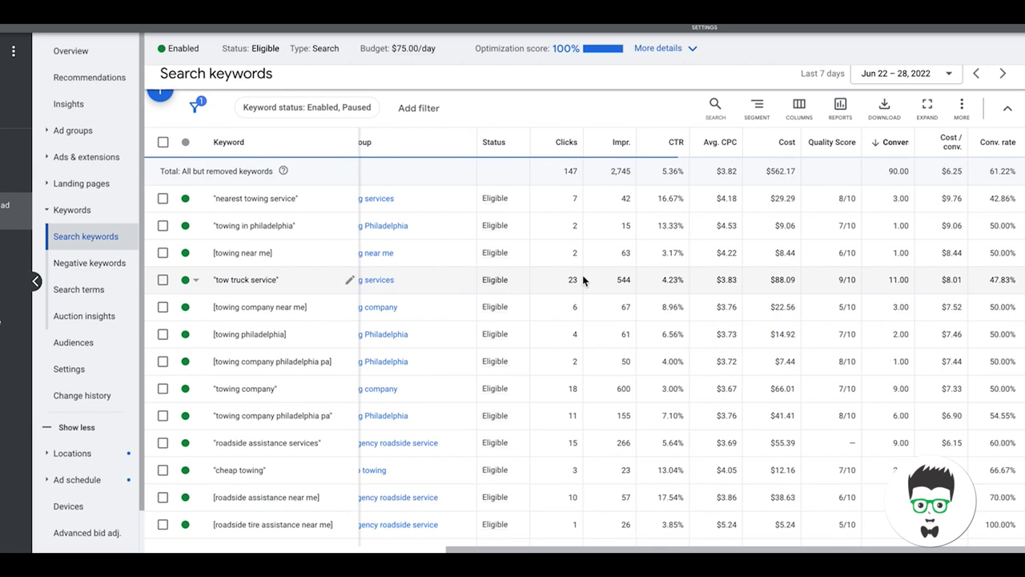
{"action": "scroll", "coordinate": [438, 284], "scroll_direction": "left", "scroll_amount": 3}
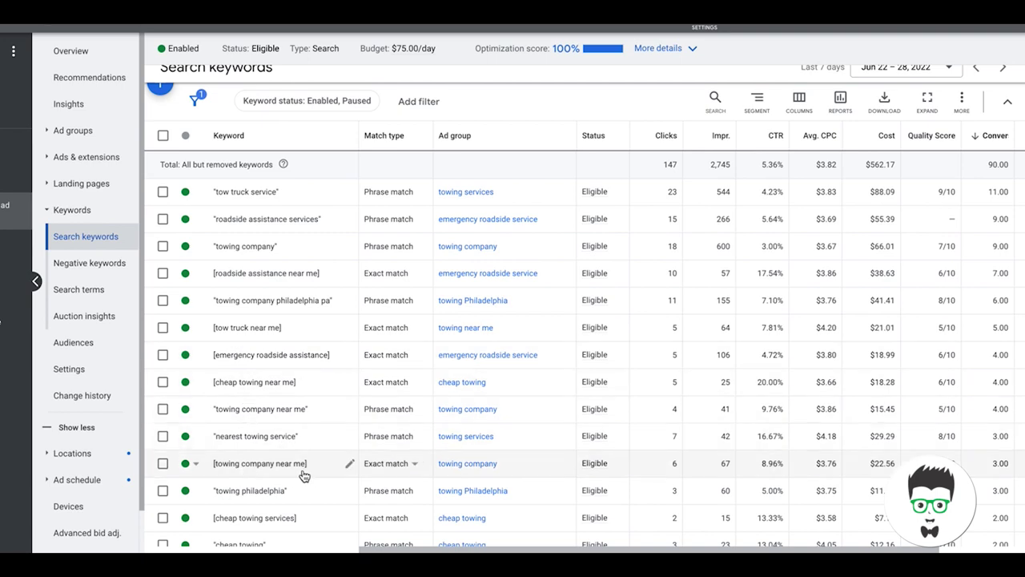
{"action": "scroll", "coordinate": [303, 473], "scroll_direction": "down", "scroll_amount": 2}
{"action": "scroll", "coordinate": [303, 469], "scroll_direction": "down", "scroll_amount": 1}
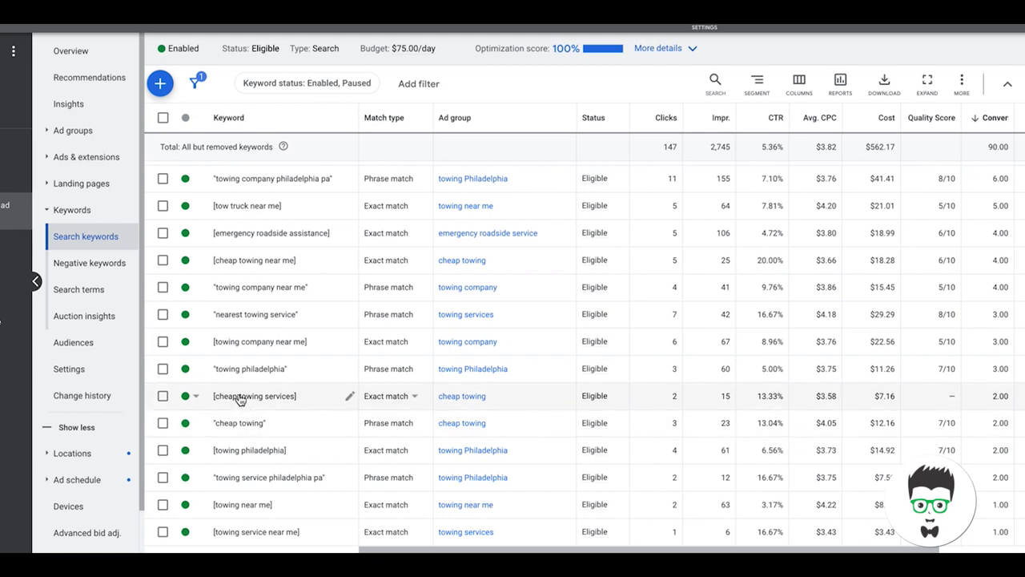
{"action": "scroll", "coordinate": [333, 405], "scroll_direction": "down", "scroll_amount": 2}
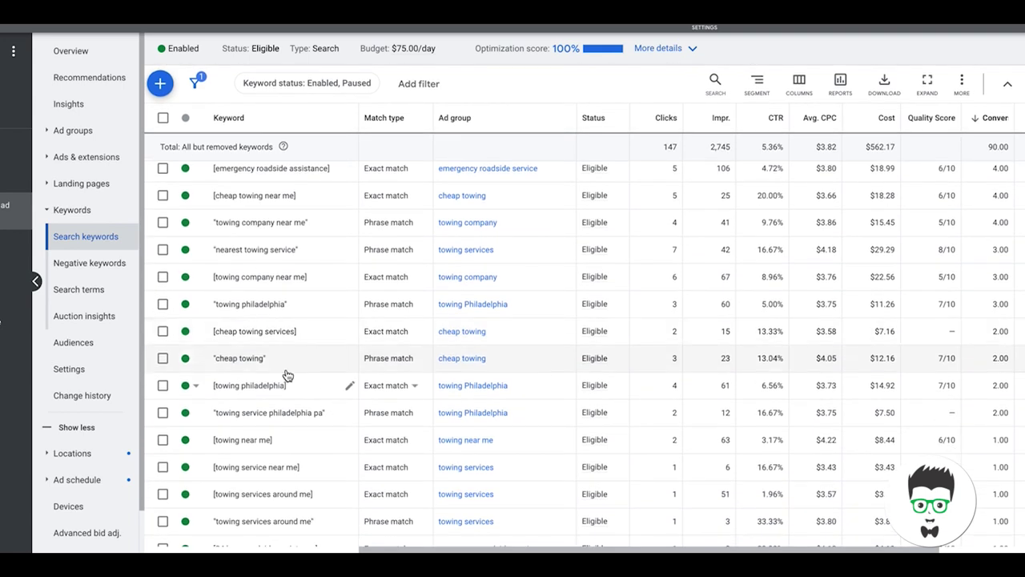
{"action": "scroll", "coordinate": [345, 361], "scroll_direction": "right", "scroll_amount": 2}
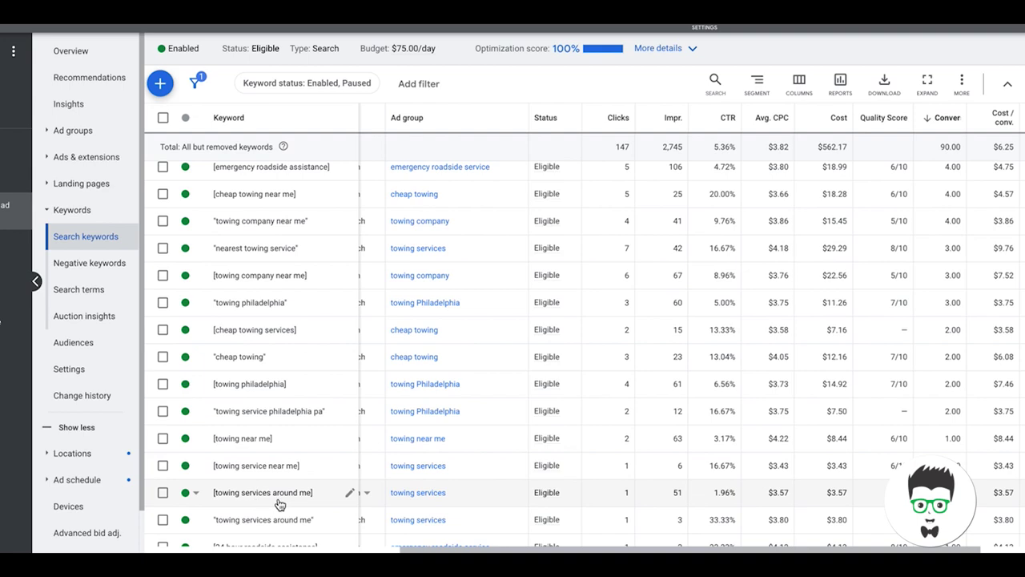
{"action": "scroll", "coordinate": [312, 473], "scroll_direction": "down", "scroll_amount": 1}
{"action": "scroll", "coordinate": [311, 451], "scroll_direction": "up", "scroll_amount": 2}
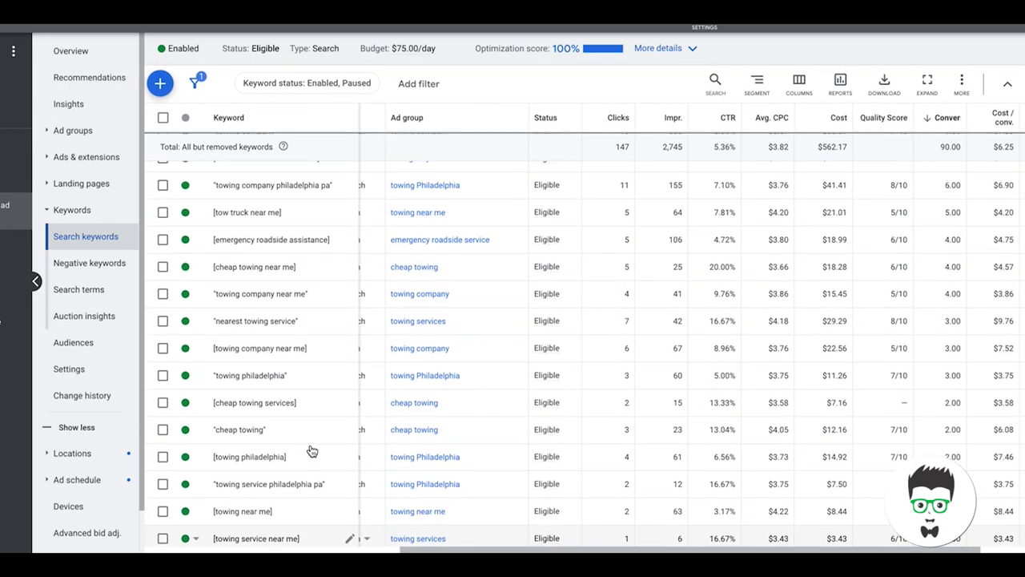
{"action": "scroll", "coordinate": [311, 451], "scroll_direction": "up", "scroll_amount": 1}
{"action": "scroll", "coordinate": [310, 451], "scroll_direction": "up", "scroll_amount": 2}
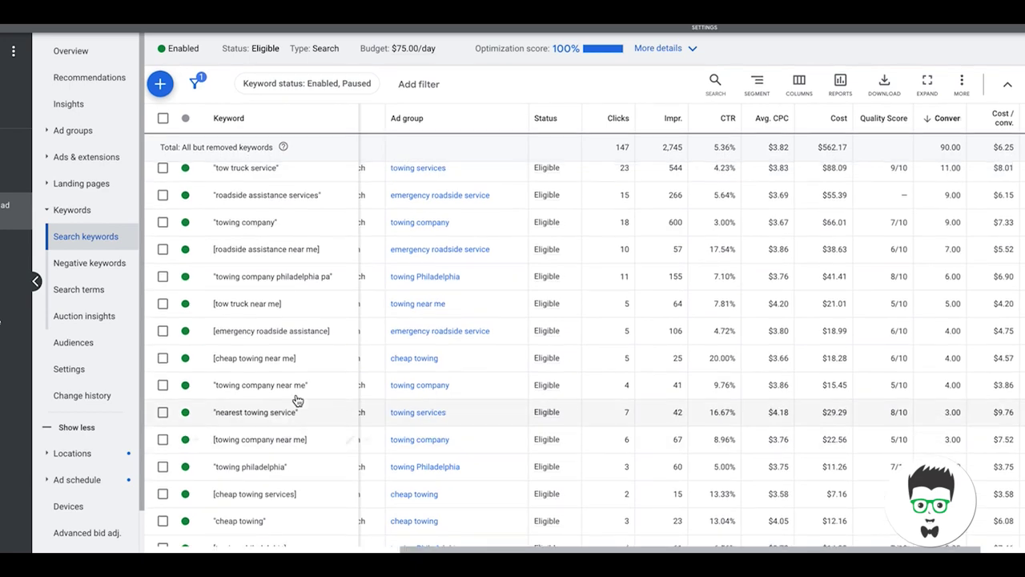
{"action": "scroll", "coordinate": [280, 344], "scroll_direction": "up", "scroll_amount": 1}
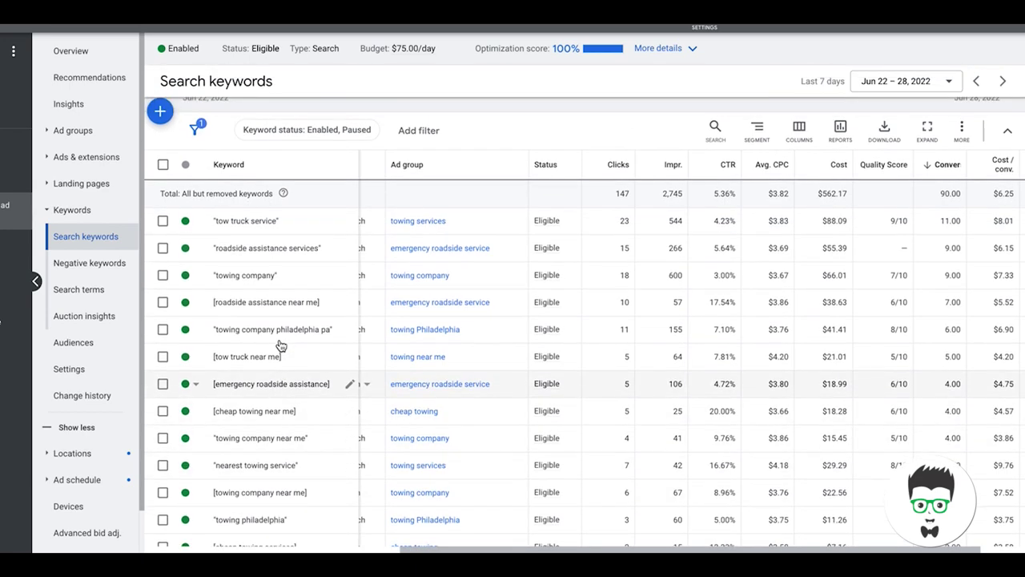
{"action": "scroll", "coordinate": [327, 334], "scroll_direction": "left", "scroll_amount": 1}
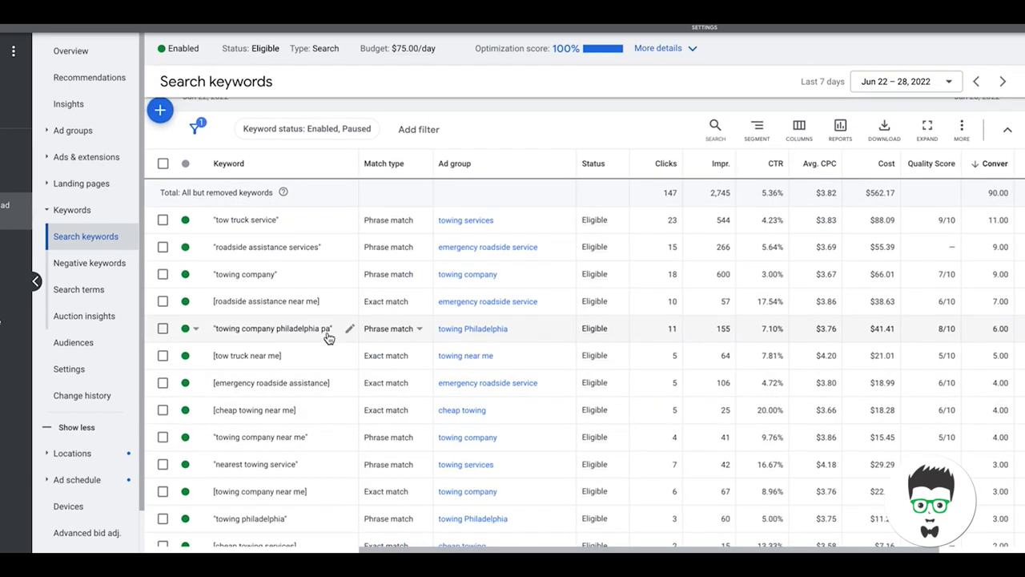
{"action": "scroll", "coordinate": [328, 338], "scroll_direction": "right", "scroll_amount": 2}
{"action": "scroll", "coordinate": [329, 338], "scroll_direction": "up", "scroll_amount": 1}
{"action": "scroll", "coordinate": [329, 338], "scroll_direction": "down", "scroll_amount": 1}
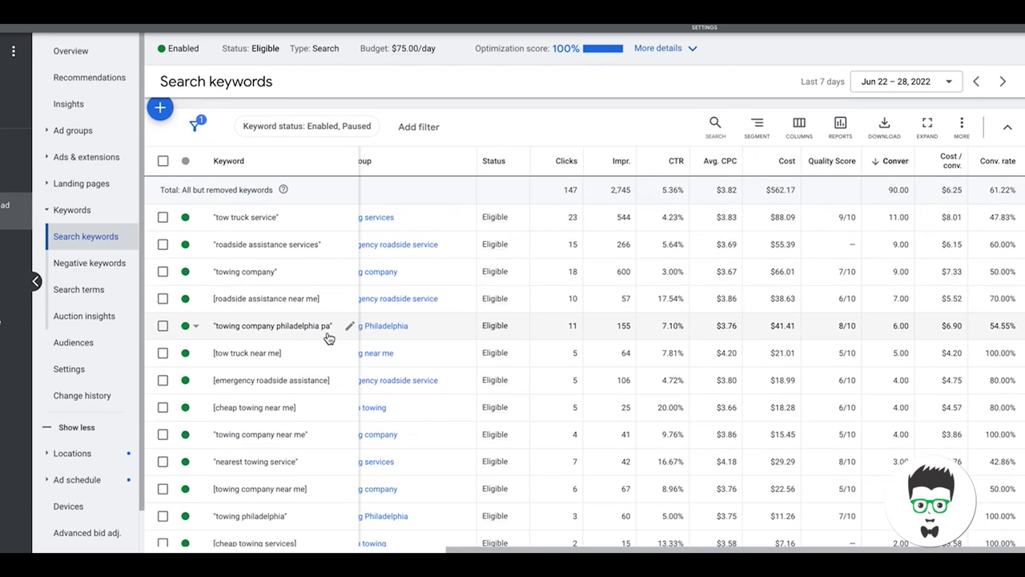
{"action": "scroll", "coordinate": [329, 338], "scroll_direction": "down", "scroll_amount": 1}
{"action": "scroll", "coordinate": [328, 338], "scroll_direction": "down", "scroll_amount": 1}
{"action": "scroll", "coordinate": [328, 338], "scroll_direction": "down", "scroll_amount": 1}
{"action": "scroll", "coordinate": [328, 338], "scroll_direction": "down", "scroll_amount": 1}
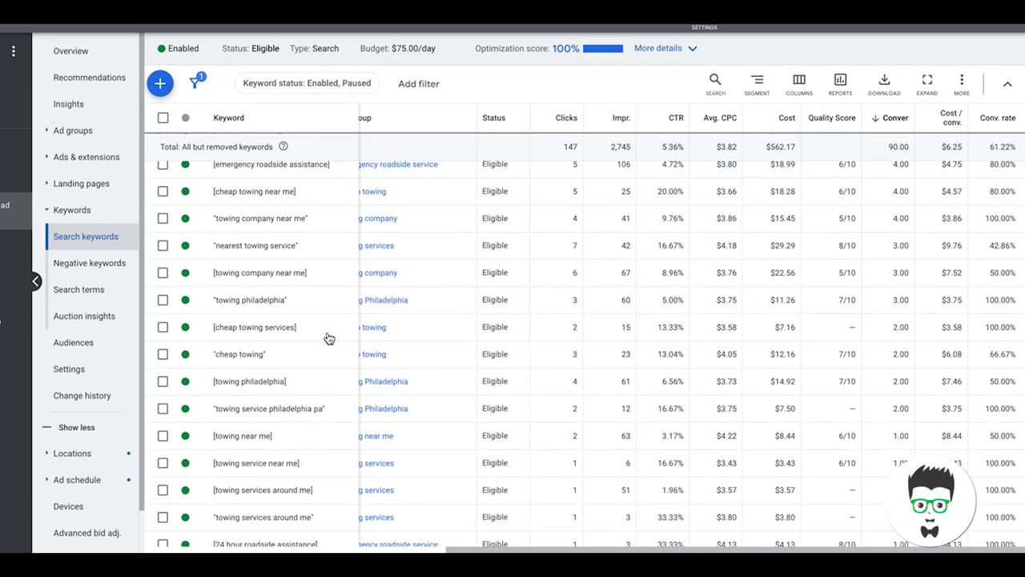
{"action": "scroll", "coordinate": [328, 338], "scroll_direction": "down", "scroll_amount": 1}
{"action": "scroll", "coordinate": [328, 338], "scroll_direction": "down", "scroll_amount": 1}
{"action": "scroll", "coordinate": [328, 338], "scroll_direction": "down", "scroll_amount": 2}
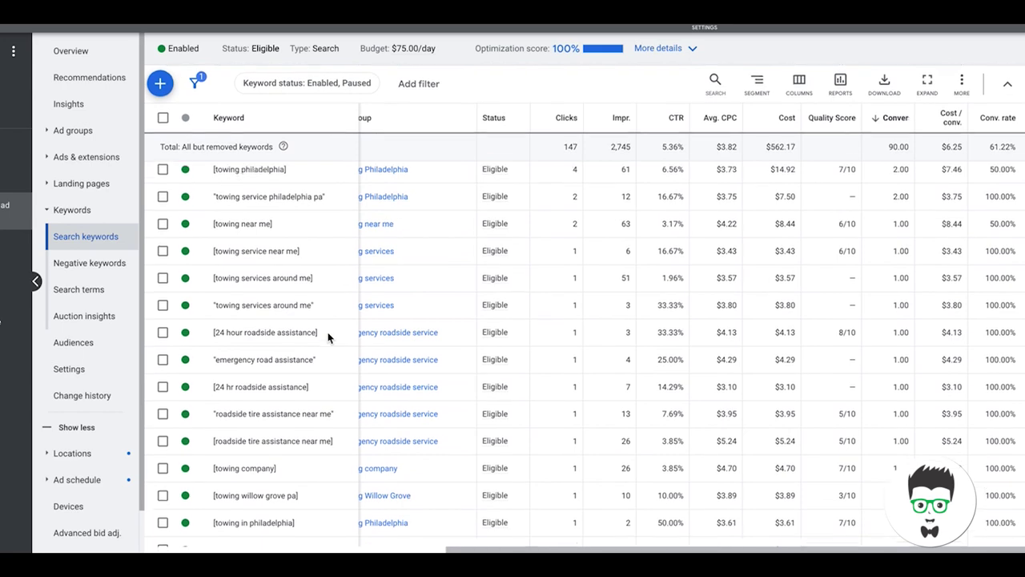
{"action": "scroll", "coordinate": [362, 303], "scroll_direction": "up", "scroll_amount": 1}
{"action": "scroll", "coordinate": [362, 303], "scroll_direction": "up", "scroll_amount": 3}
{"action": "scroll", "coordinate": [361, 302], "scroll_direction": "up", "scroll_amount": 3}
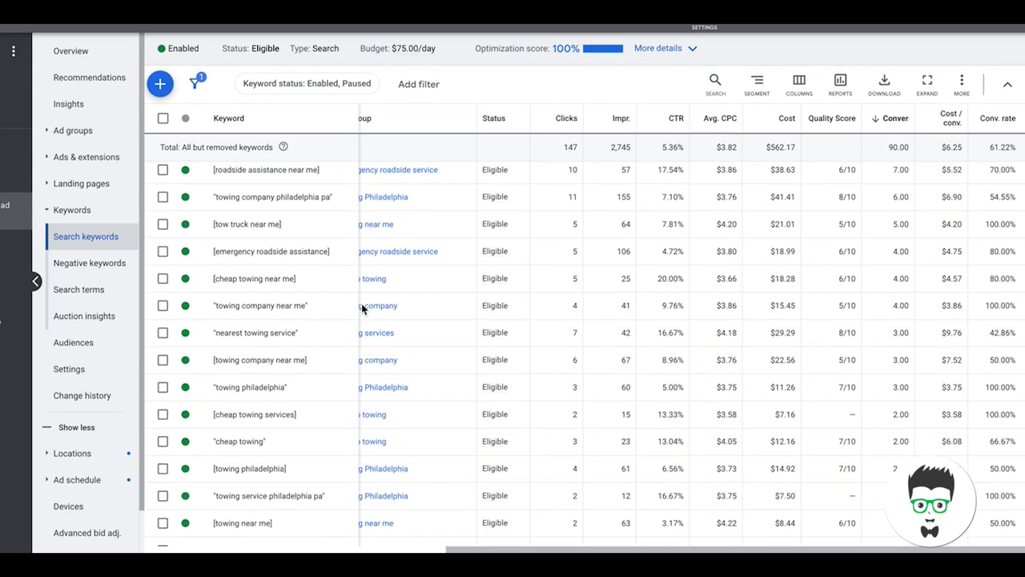
{"action": "scroll", "coordinate": [361, 303], "scroll_direction": "up", "scroll_amount": 3}
{"action": "scroll", "coordinate": [361, 303], "scroll_direction": "up", "scroll_amount": 2}
{"action": "scroll", "coordinate": [361, 309], "scroll_direction": "up", "scroll_amount": 1}
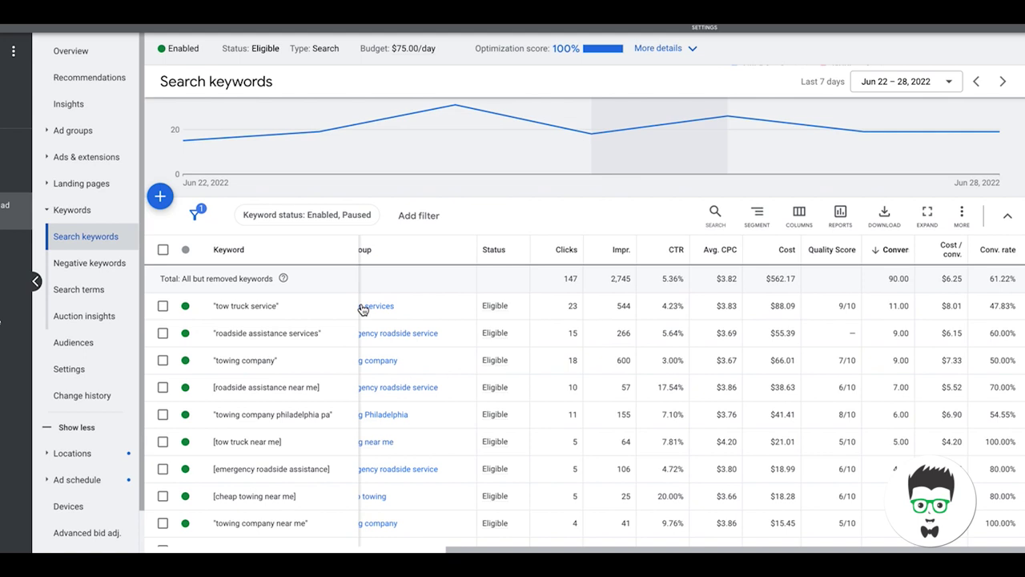
{"action": "mouse_move", "coordinate": [408, 360]}
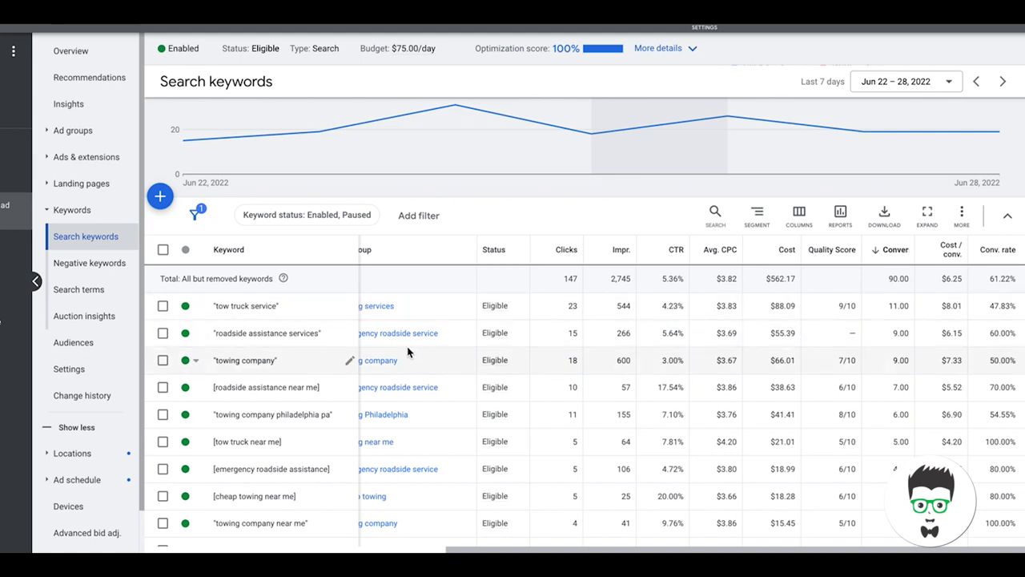
{"action": "scroll", "coordinate": [513, 372], "scroll_direction": "down", "scroll_amount": 1}
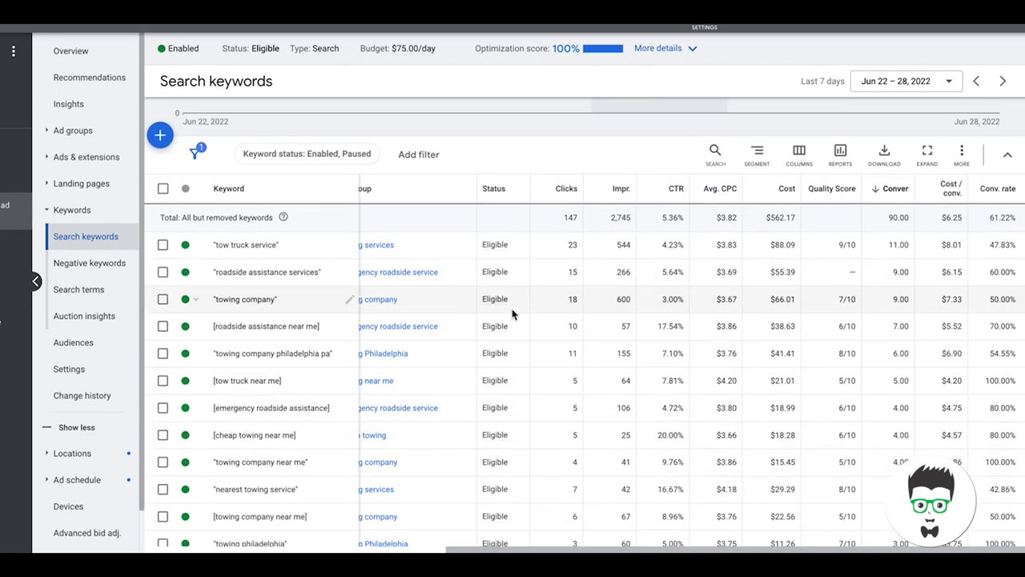
{"action": "scroll", "coordinate": [513, 315], "scroll_direction": "left", "scroll_amount": 3}
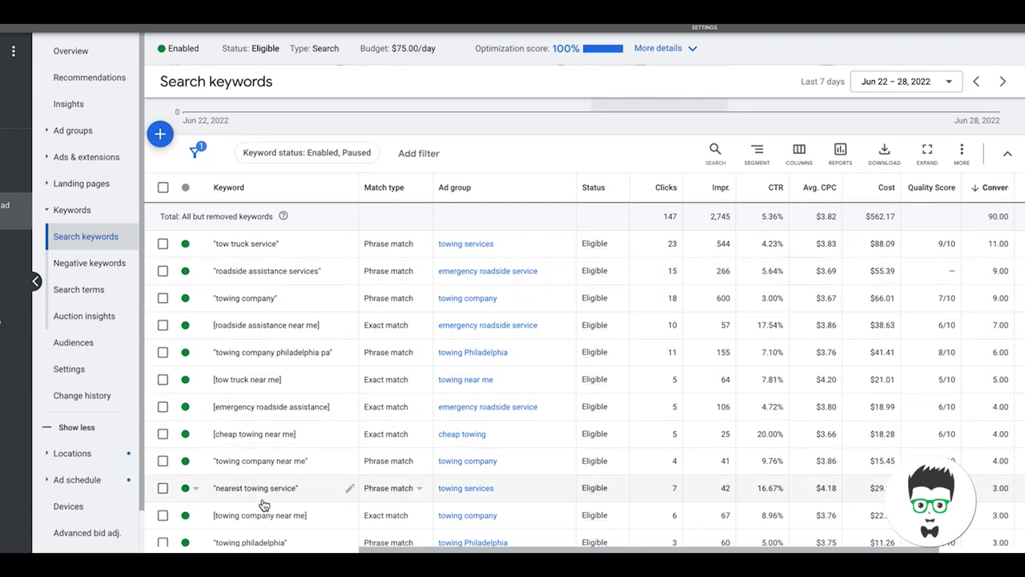
{"action": "scroll", "coordinate": [470, 391], "scroll_direction": "down", "scroll_amount": 2}
{"action": "scroll", "coordinate": [470, 392], "scroll_direction": "down", "scroll_amount": 2}
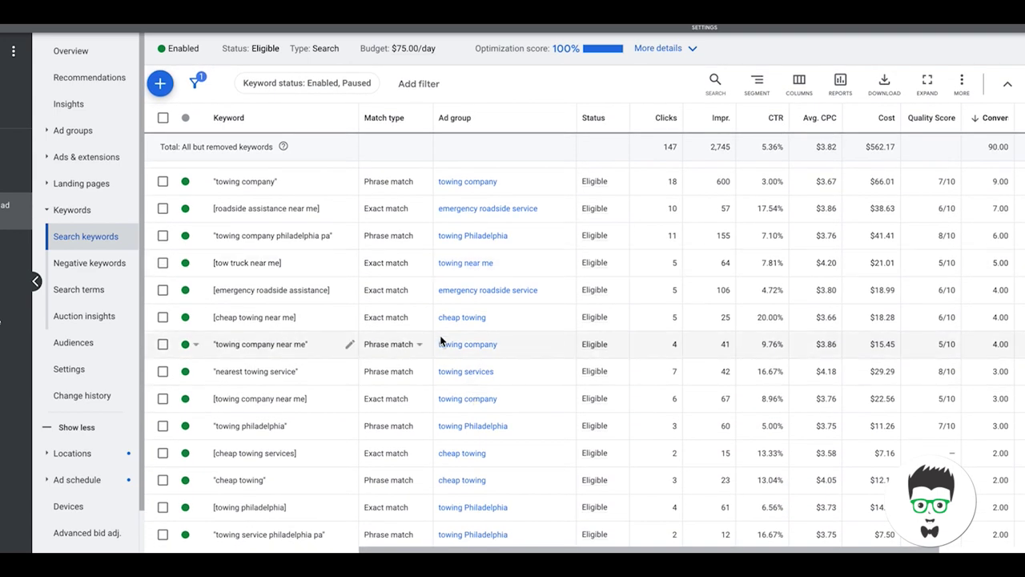
{"action": "scroll", "coordinate": [371, 318], "scroll_direction": "right", "scroll_amount": 3}
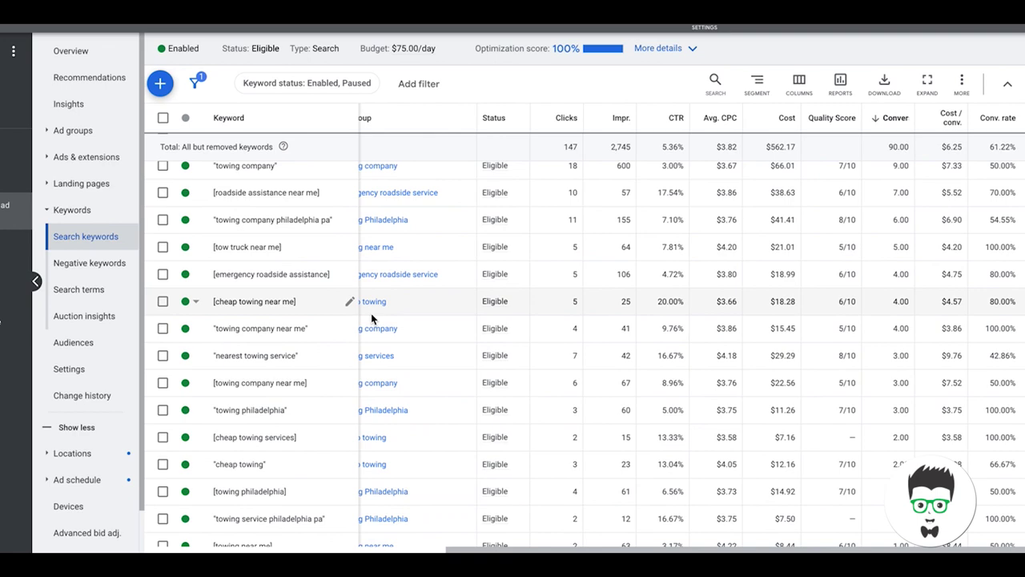
{"action": "scroll", "coordinate": [371, 319], "scroll_direction": "up", "scroll_amount": 2}
{"action": "scroll", "coordinate": [484, 259], "scroll_direction": "up", "scroll_amount": 3}
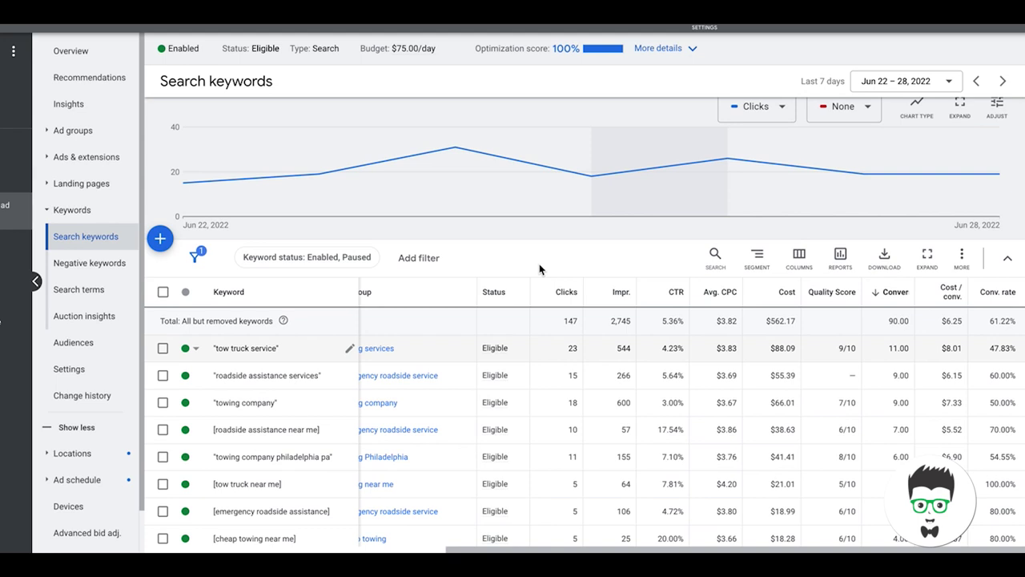
{"action": "scroll", "coordinate": [497, 267], "scroll_direction": "up", "scroll_amount": 1}
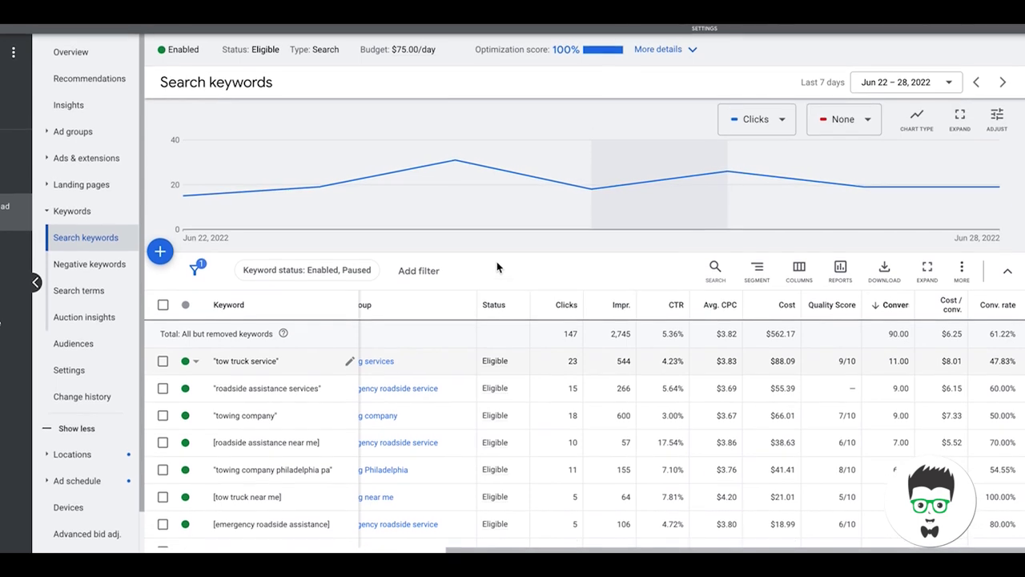
{"action": "scroll", "coordinate": [517, 285], "scroll_direction": "down", "scroll_amount": 2}
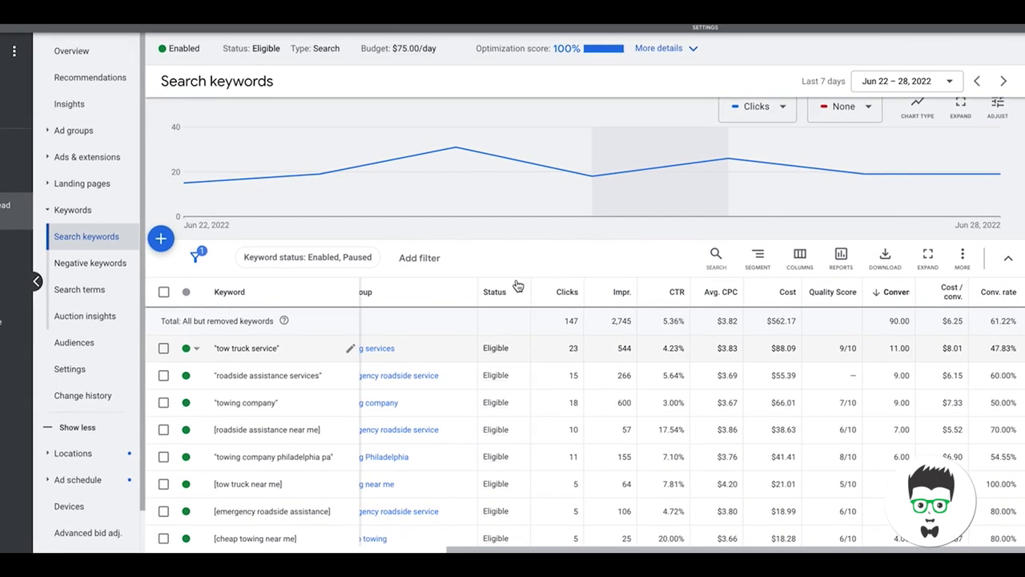
{"action": "scroll", "coordinate": [453, 378], "scroll_direction": "left", "scroll_amount": 3}
{"action": "scroll", "coordinate": [584, 362], "scroll_direction": "down", "scroll_amount": 5}
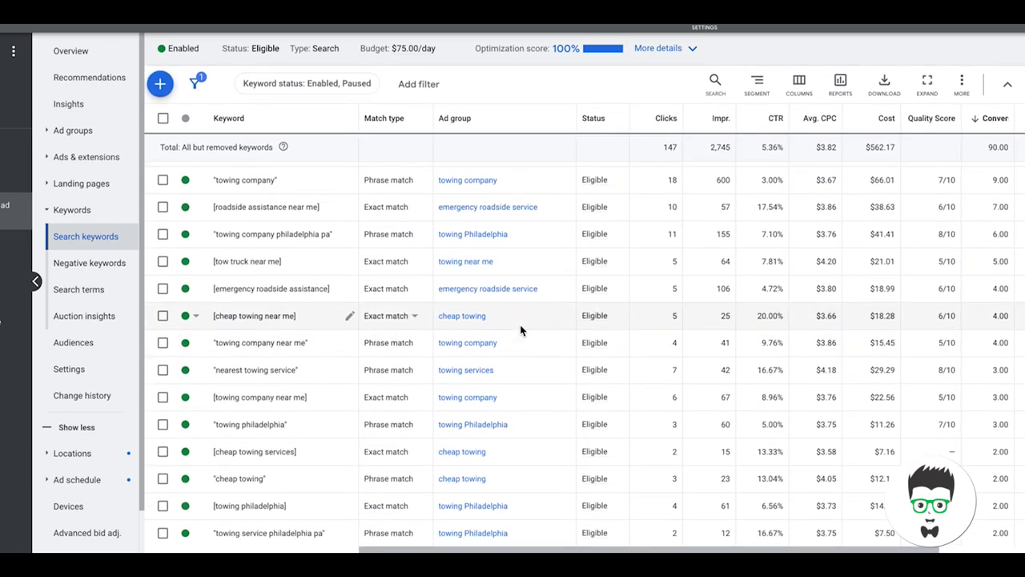
{"action": "scroll", "coordinate": [520, 328], "scroll_direction": "up", "scroll_amount": 2}
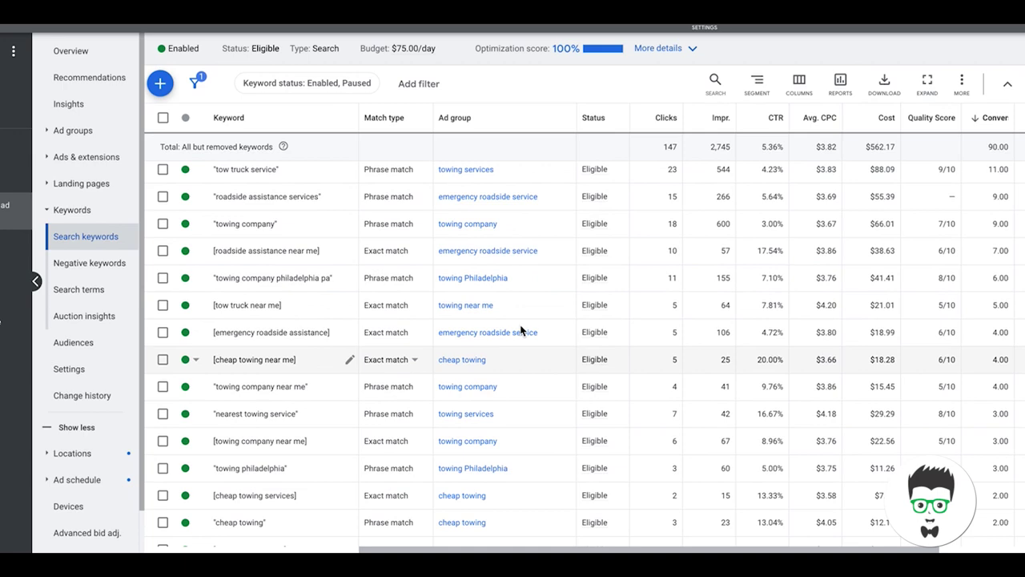
{"action": "scroll", "coordinate": [520, 328], "scroll_direction": "up", "scroll_amount": 3}
{"action": "scroll", "coordinate": [548, 366], "scroll_direction": "up", "scroll_amount": 2}
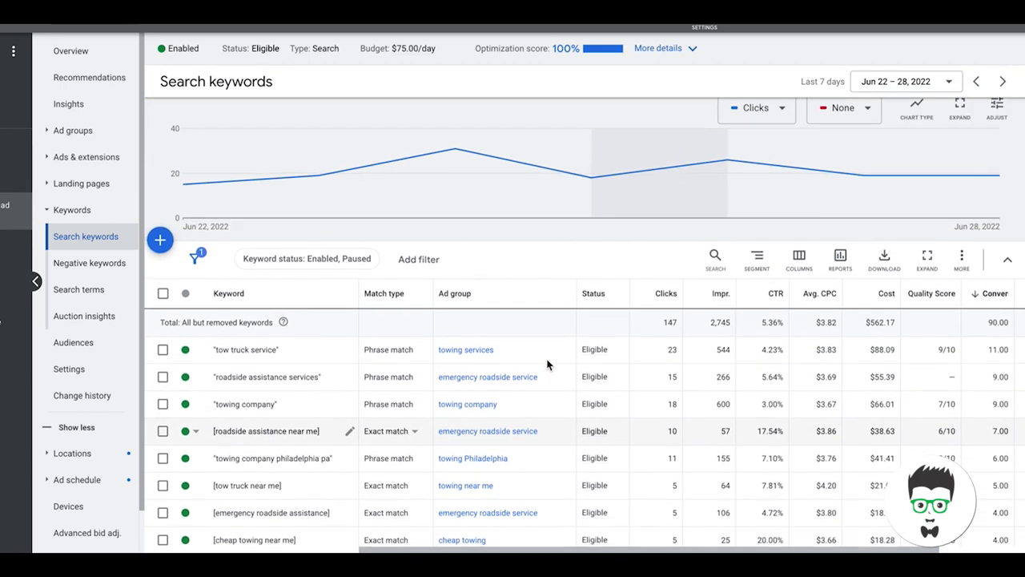
{"action": "scroll", "coordinate": [536, 302], "scroll_direction": "down", "scroll_amount": 1}
{"action": "scroll", "coordinate": [536, 302], "scroll_direction": "down", "scroll_amount": 2}
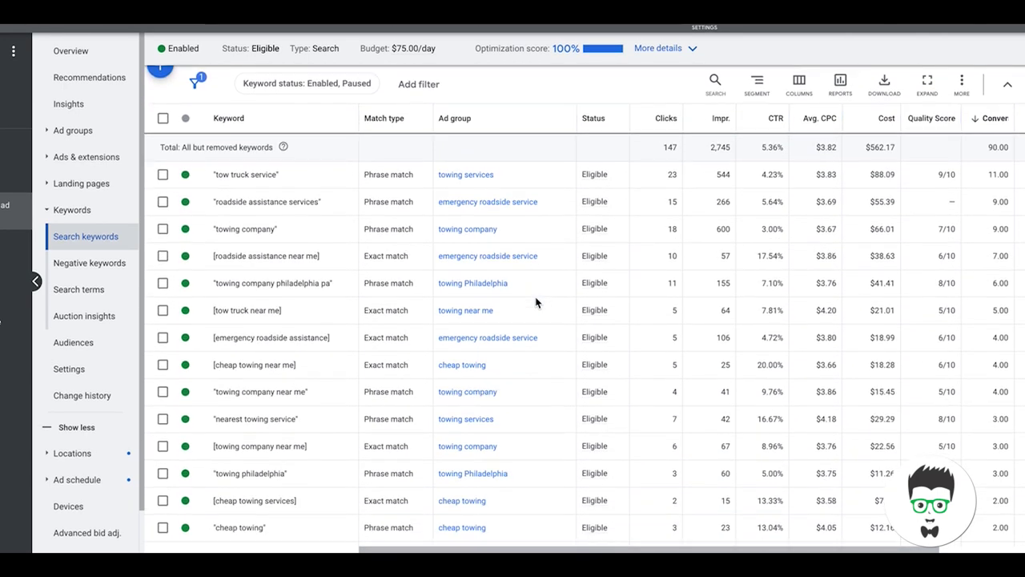
{"action": "scroll", "coordinate": [536, 302], "scroll_direction": "down", "scroll_amount": 1}
{"action": "scroll", "coordinate": [536, 302], "scroll_direction": "down", "scroll_amount": 1}
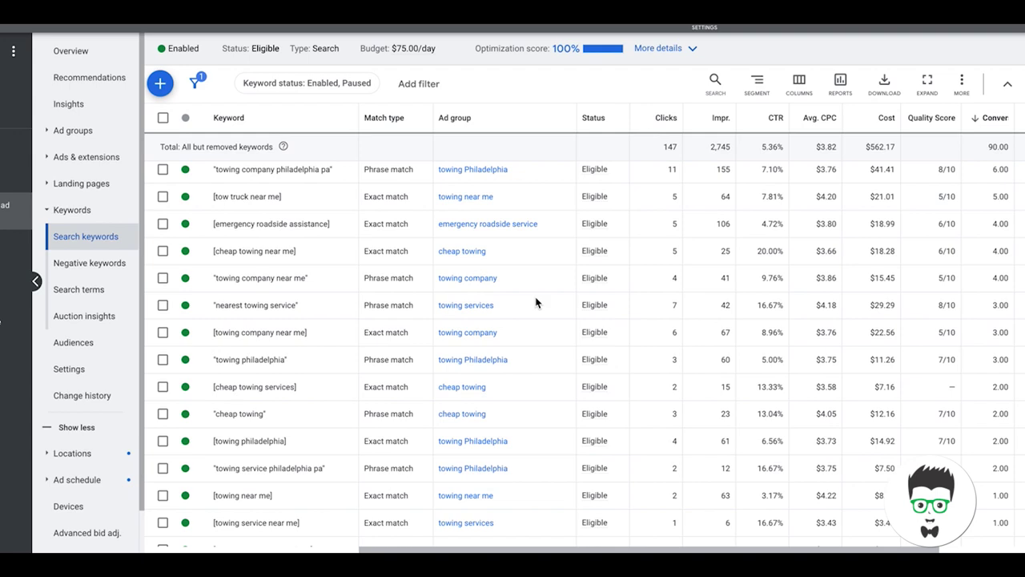
{"action": "scroll", "coordinate": [536, 302], "scroll_direction": "up", "scroll_amount": 2}
{"action": "scroll", "coordinate": [536, 302], "scroll_direction": "up", "scroll_amount": 1}
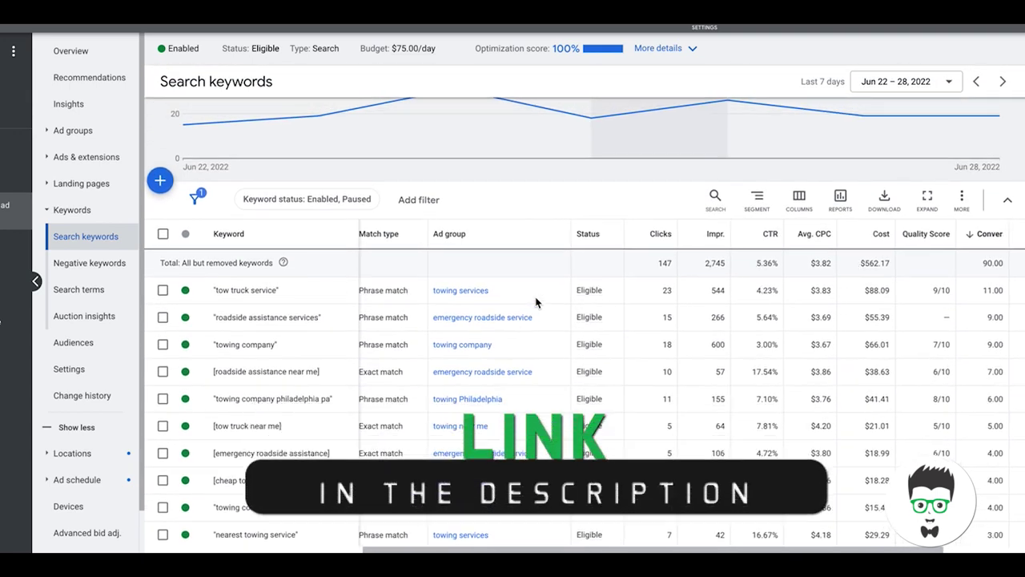
{"action": "scroll", "coordinate": [536, 302], "scroll_direction": "right", "scroll_amount": 2}
{"action": "scroll", "coordinate": [538, 302], "scroll_direction": "up", "scroll_amount": 1}
{"action": "scroll", "coordinate": [545, 302], "scroll_direction": "up", "scroll_amount": 1}
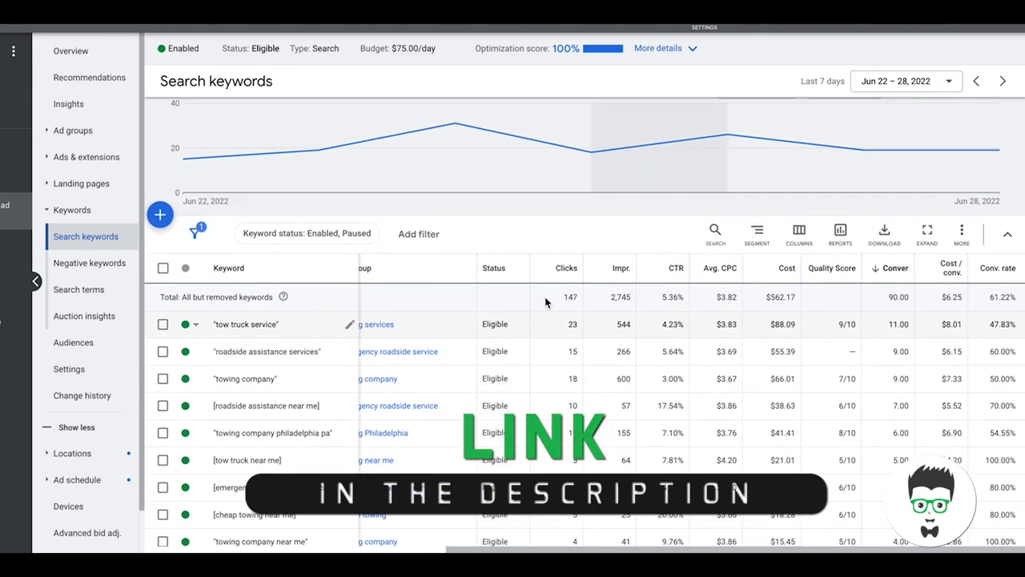